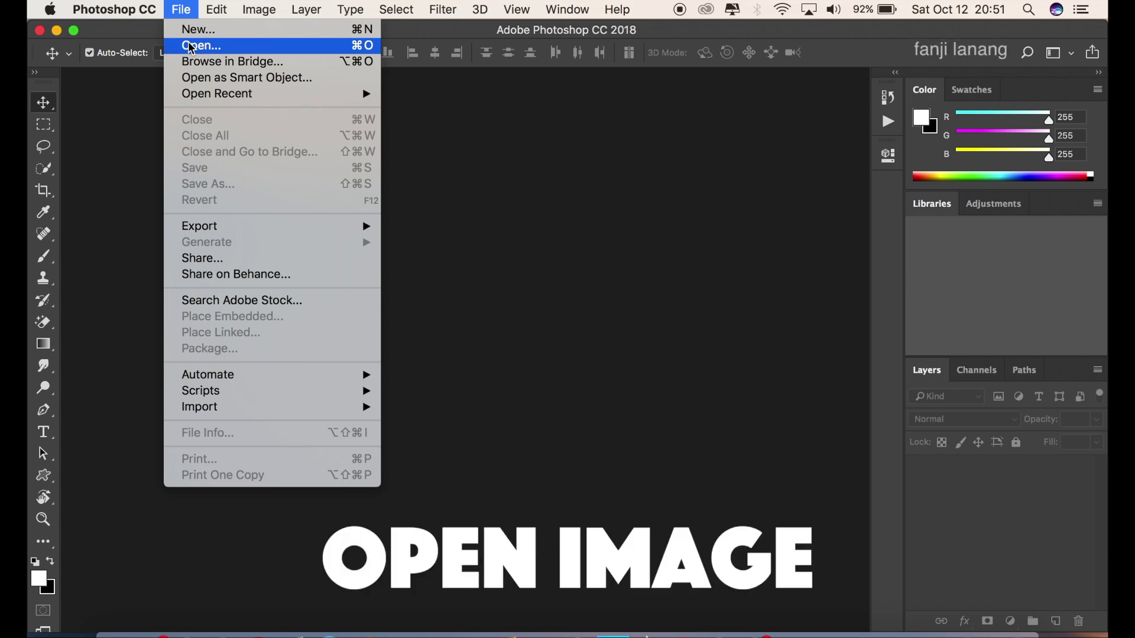
- Open IMG_0049.jpg from the Desktop folder and duplicate its Background layer
click(191, 47)
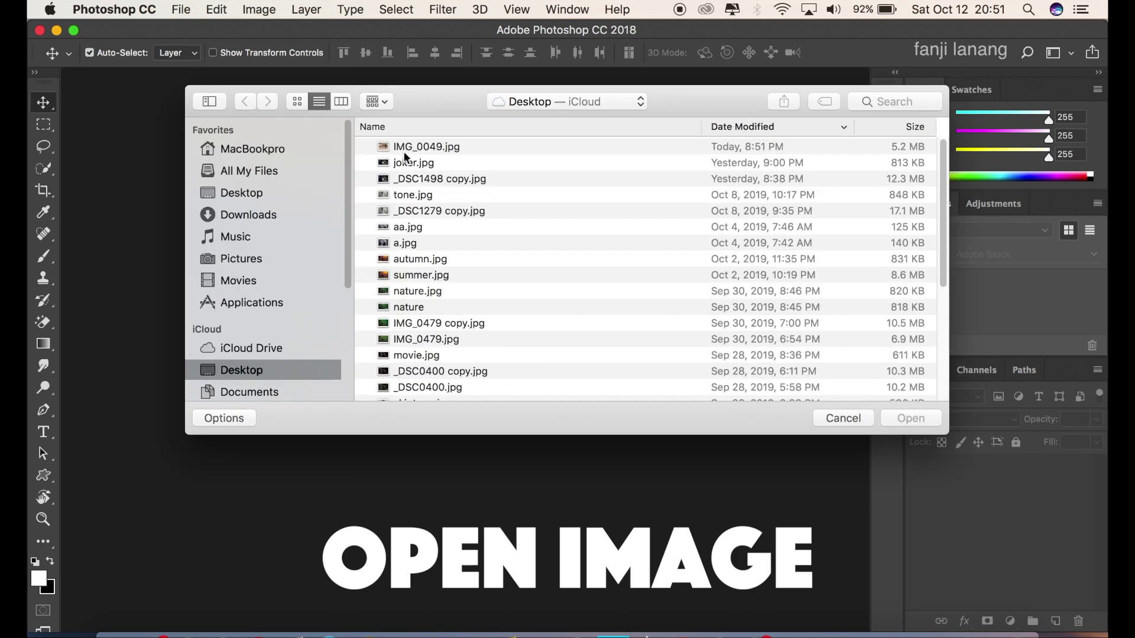
click(409, 149)
click(910, 418)
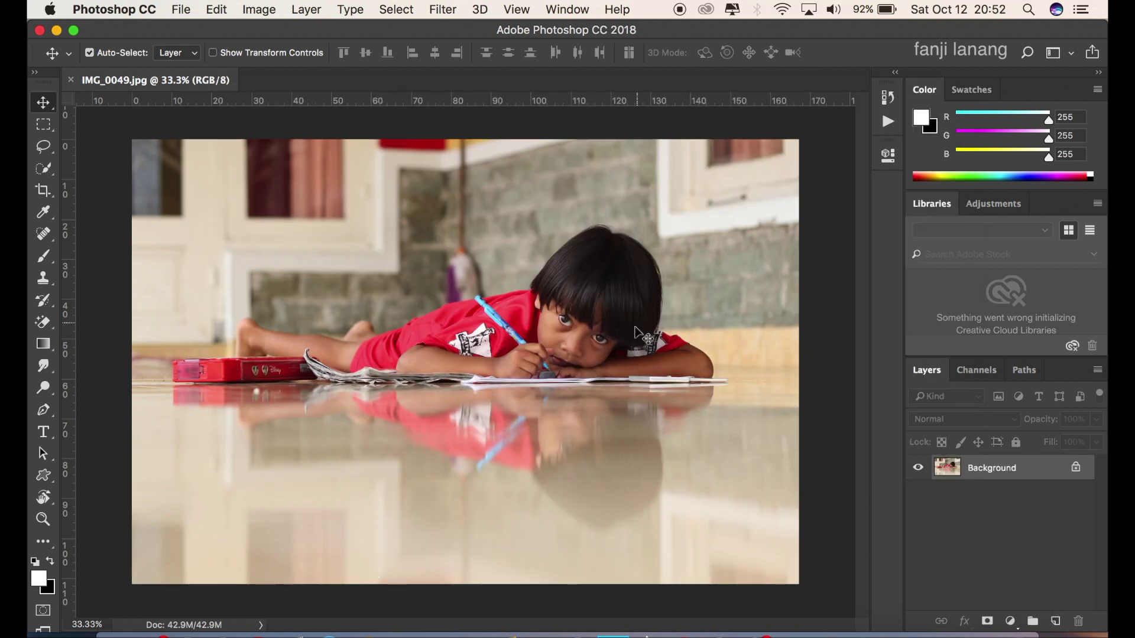
drag(1026, 472, 1056, 620)
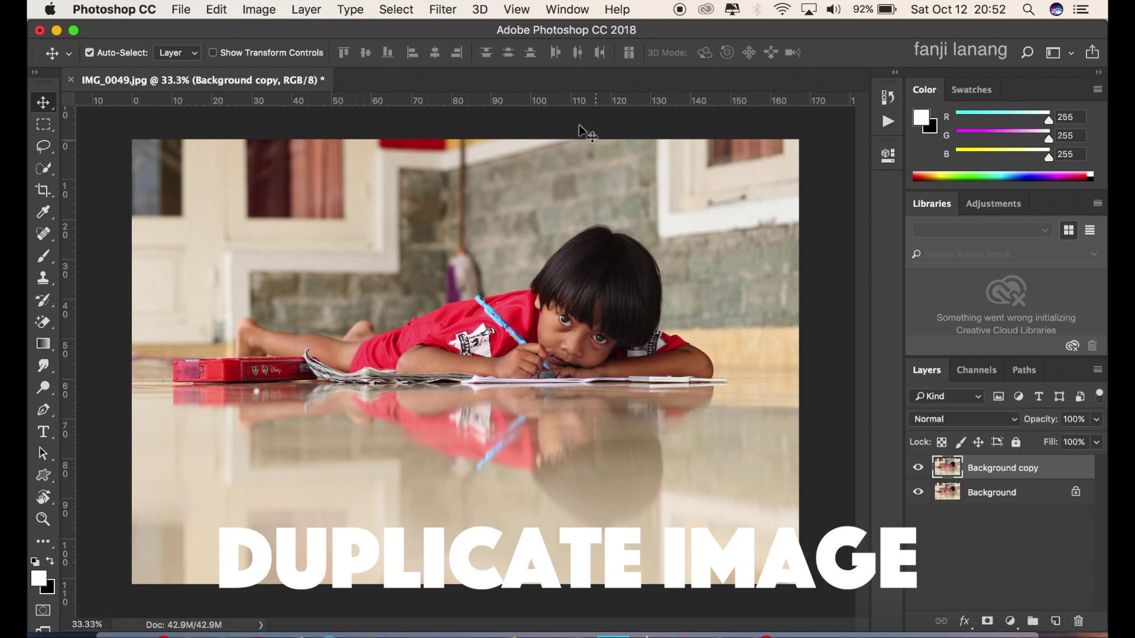
- Start the Camera Raw filter on the copy with Temperature -20, Tint -10, Exposure +0.90, Contrast +10, Highlights -100 and Shadows +15
click(442, 10)
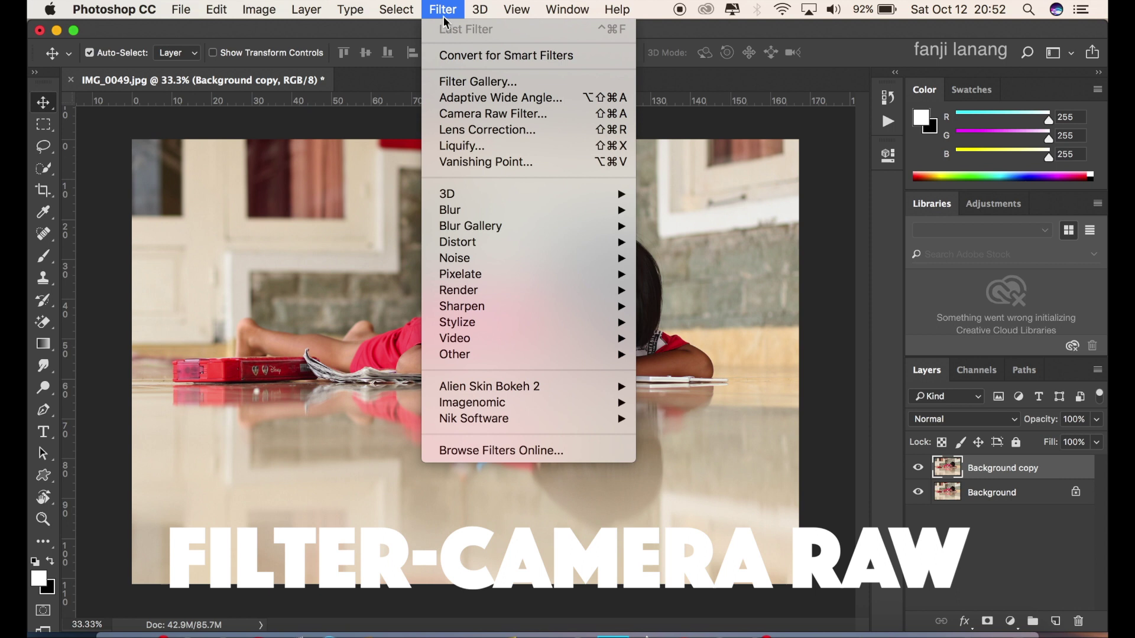
click(504, 118)
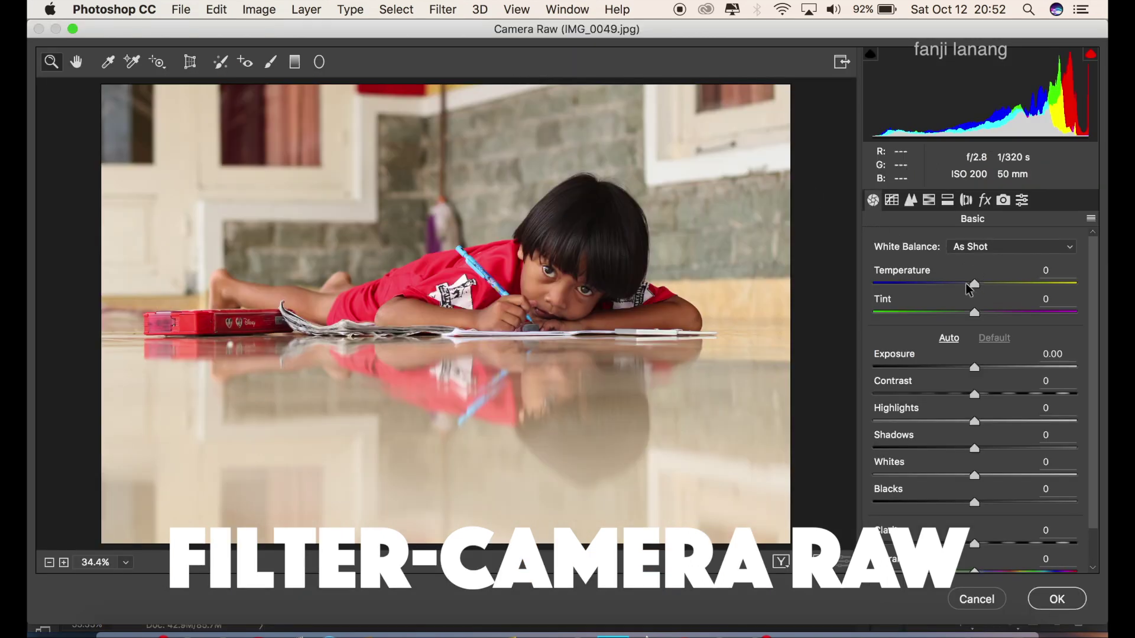
drag(969, 288, 967, 329)
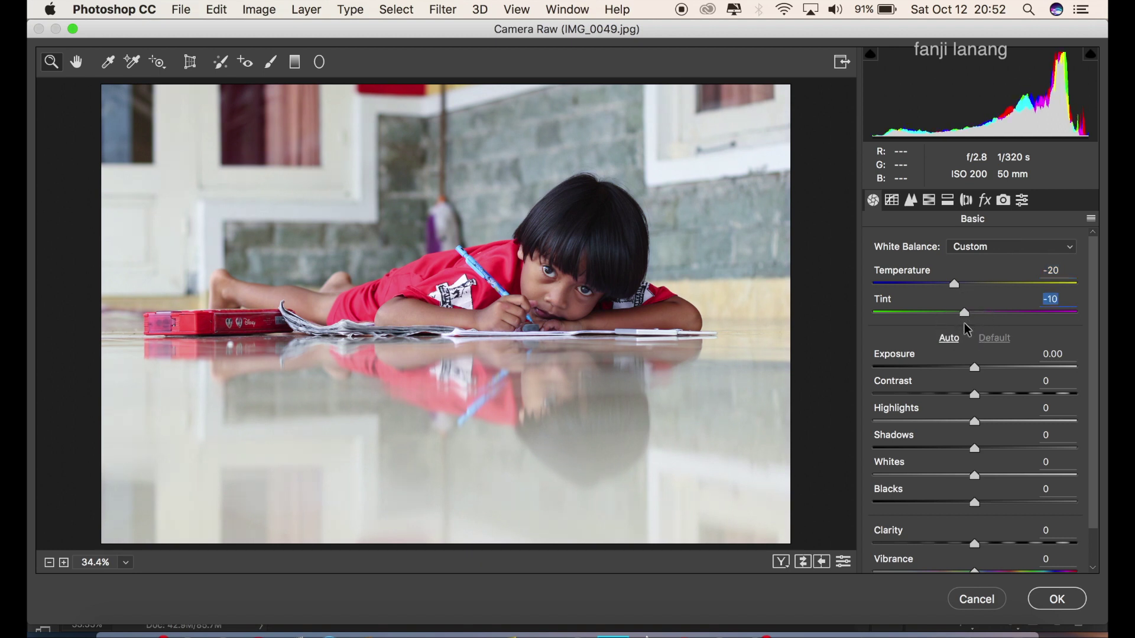
drag(1000, 371, 996, 388)
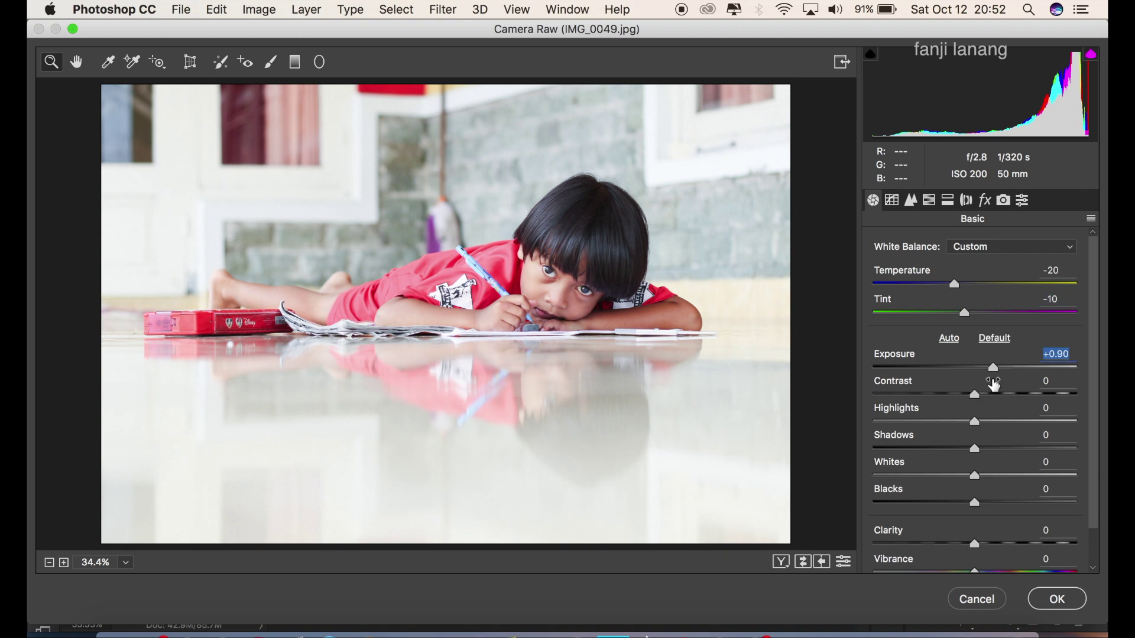
drag(984, 400, 797, 424)
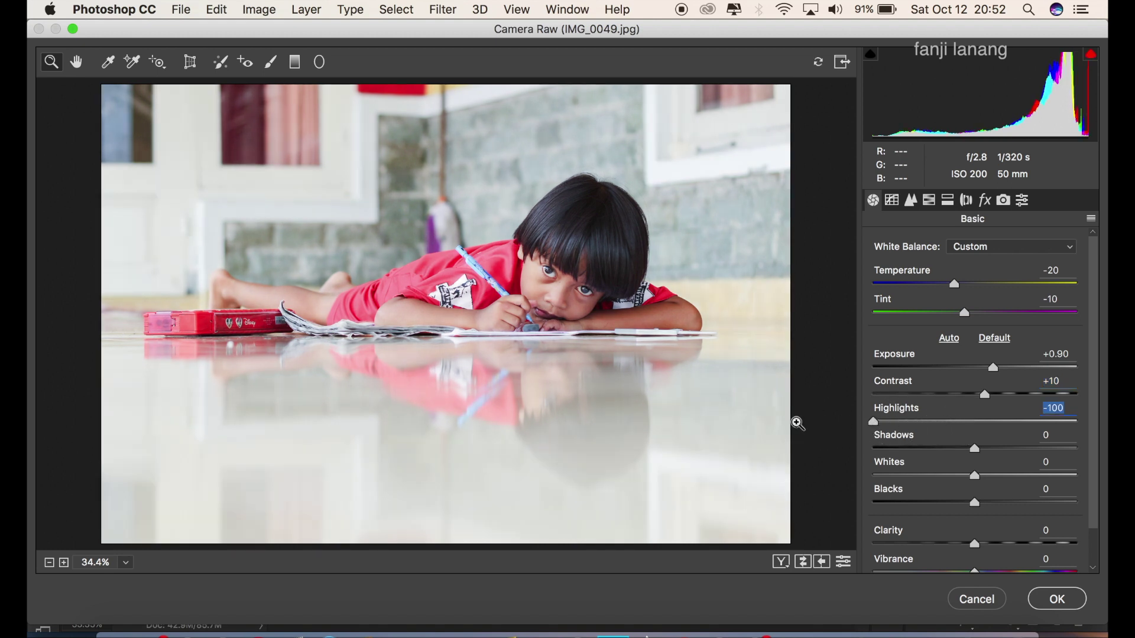
drag(983, 449, 993, 463)
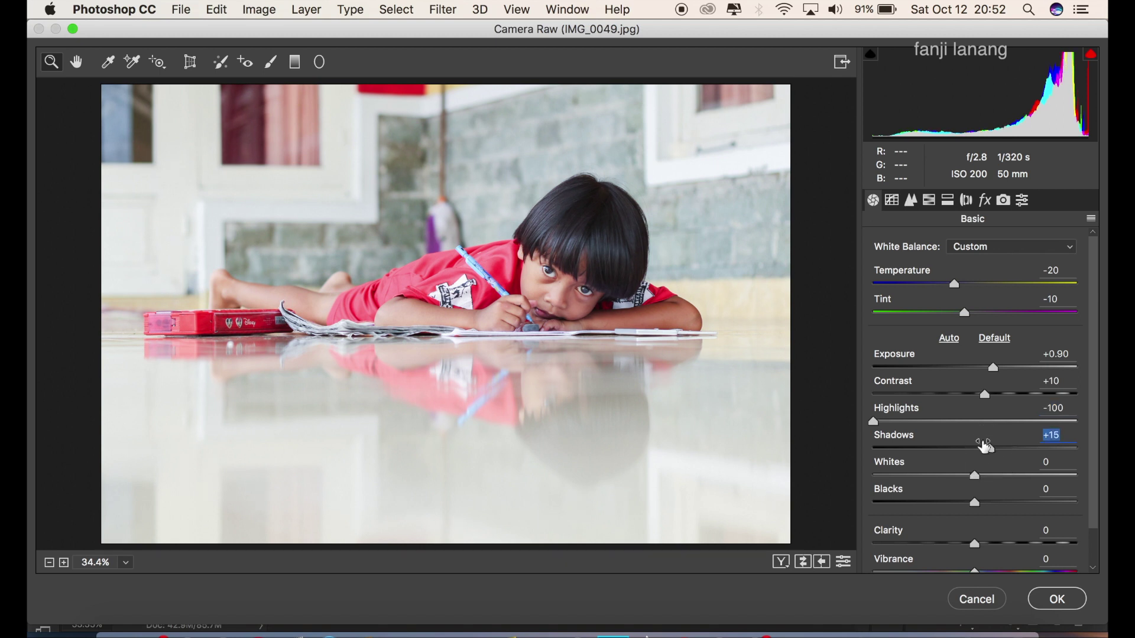
- Shape the RGB point tone curve with points at 193/192, 128/128 and 24/24, a raised black end and white output 234
click(893, 200)
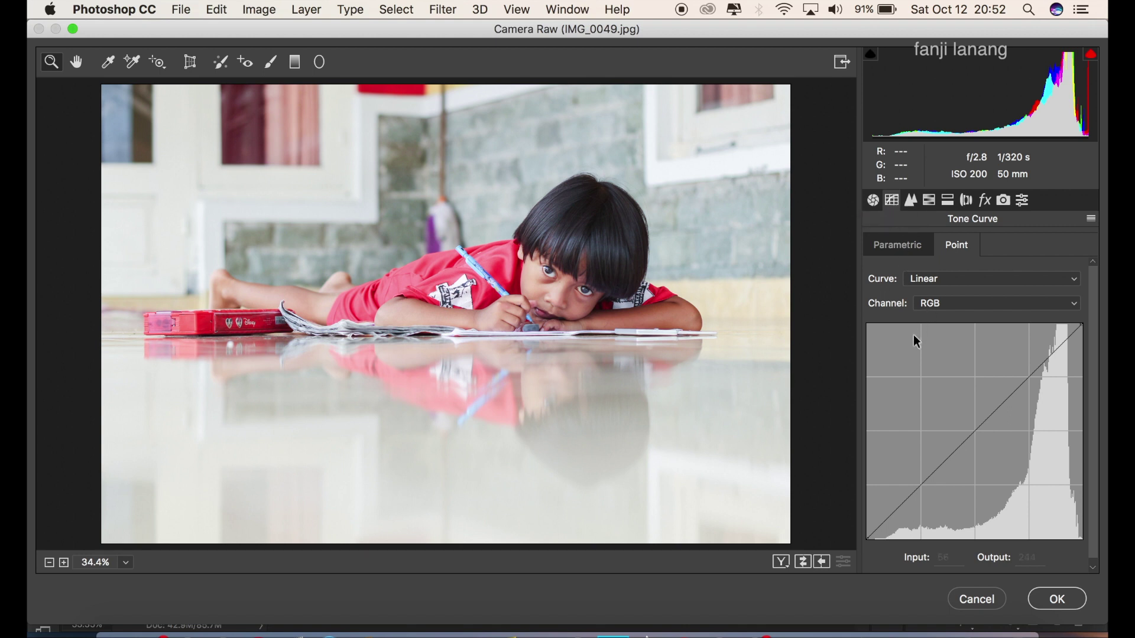
click(1029, 375)
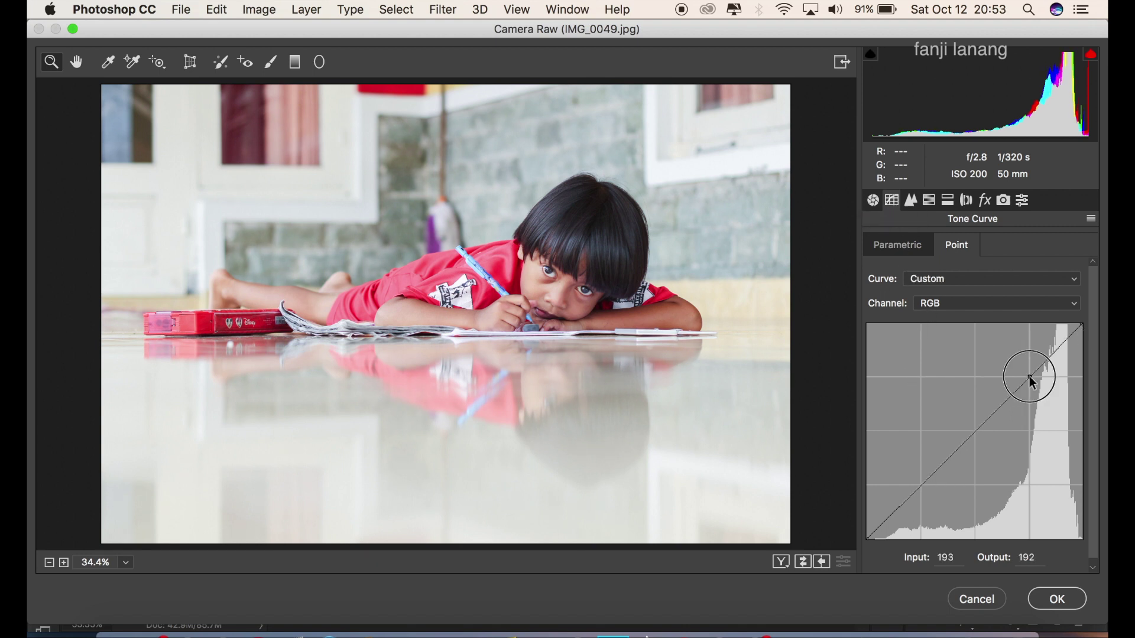
click(977, 430)
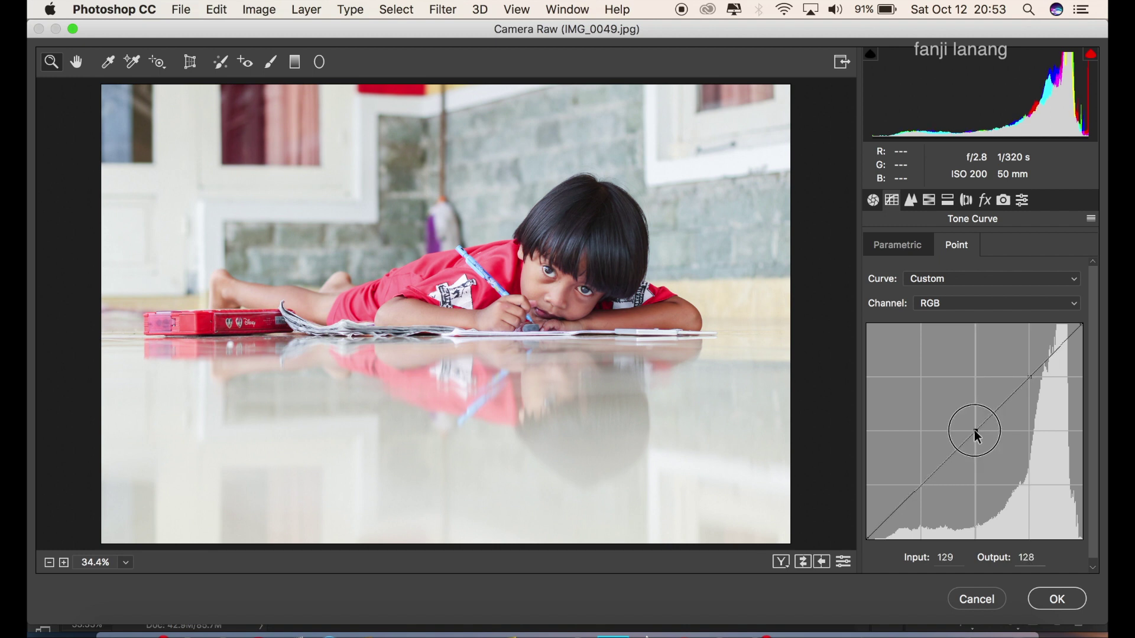
drag(976, 432, 975, 428)
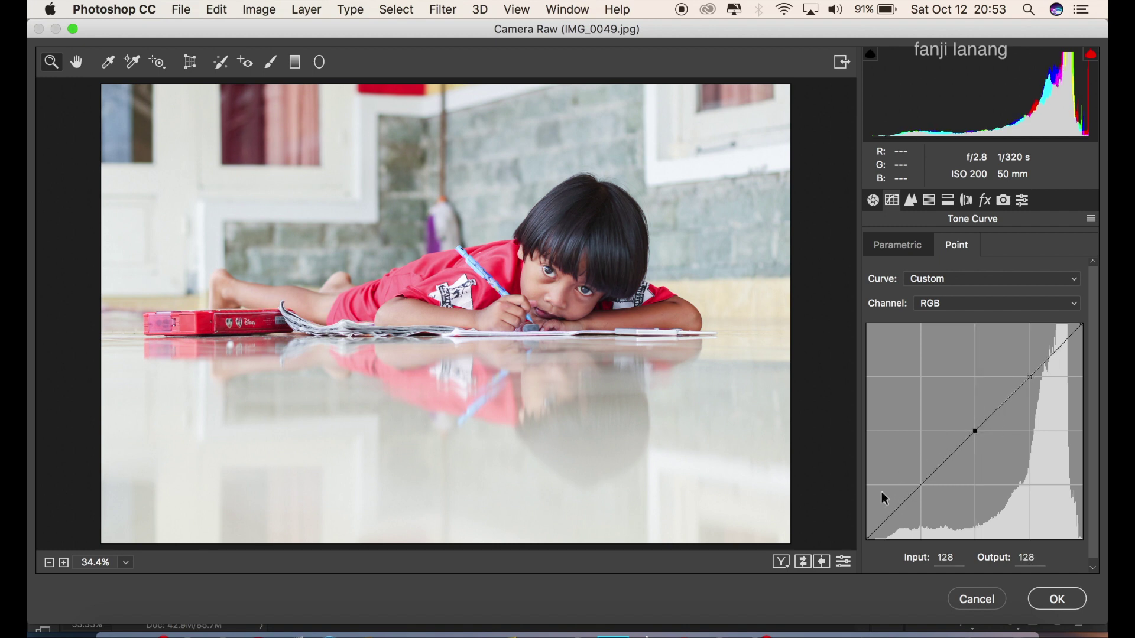
drag(868, 536, 887, 518)
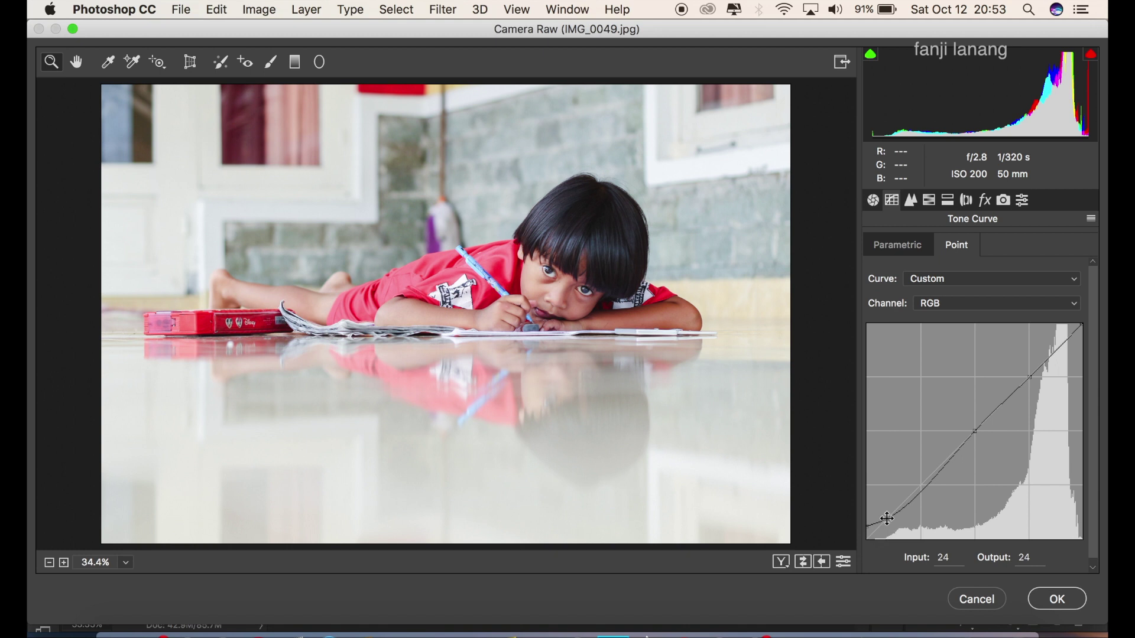
drag(1081, 325, 1089, 348)
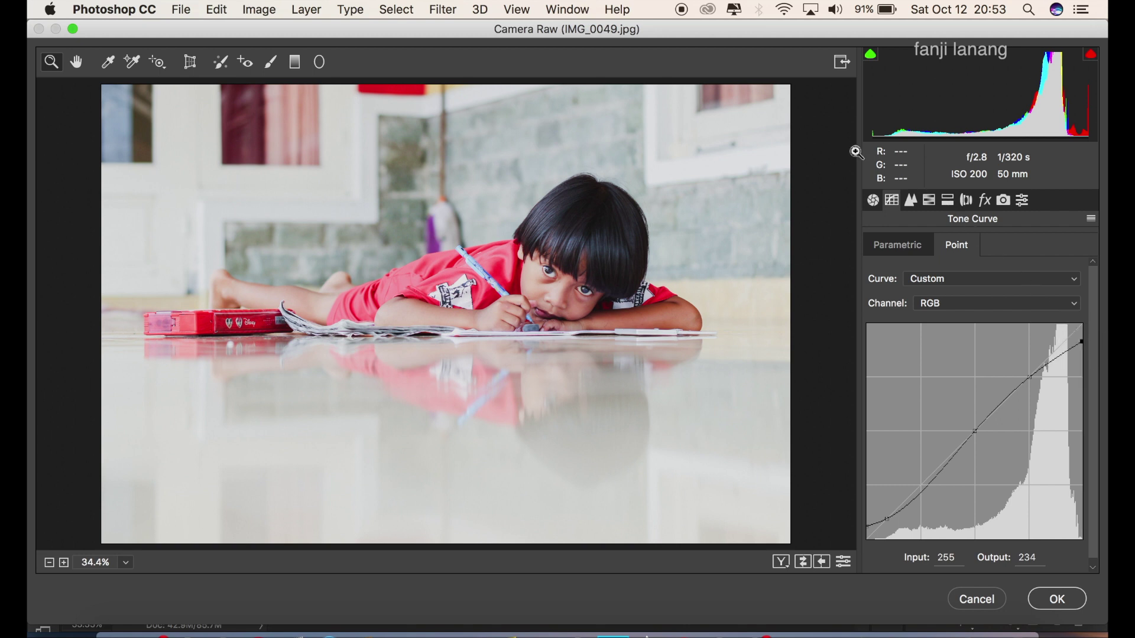
- Shift the hue of the oranges to +10 in the HSL adjustments
click(929, 201)
click(941, 204)
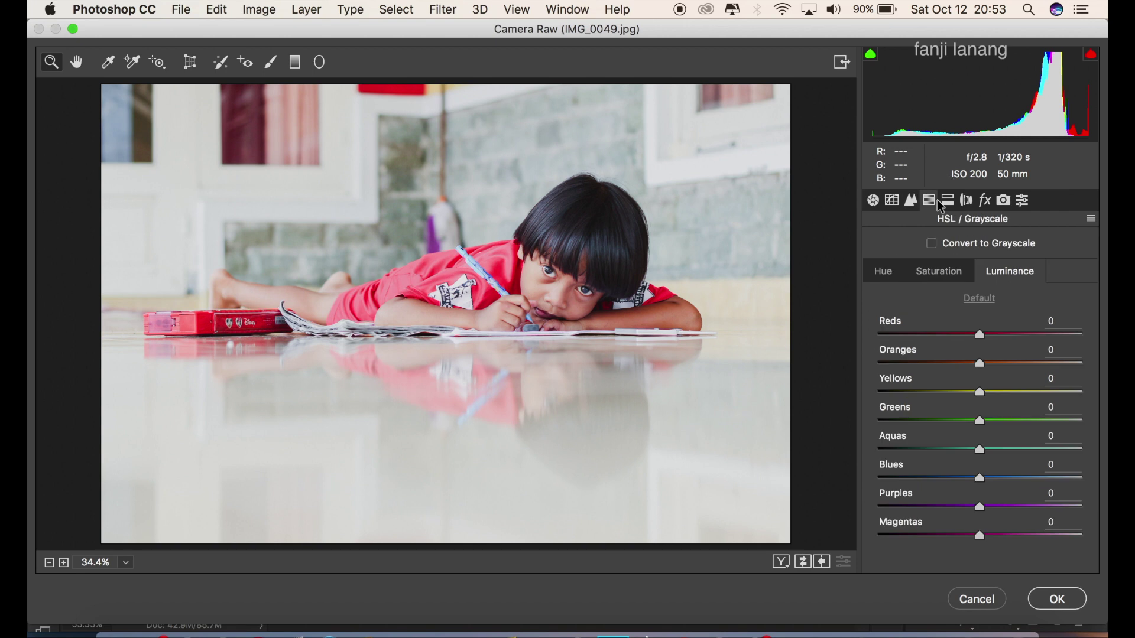
click(890, 279)
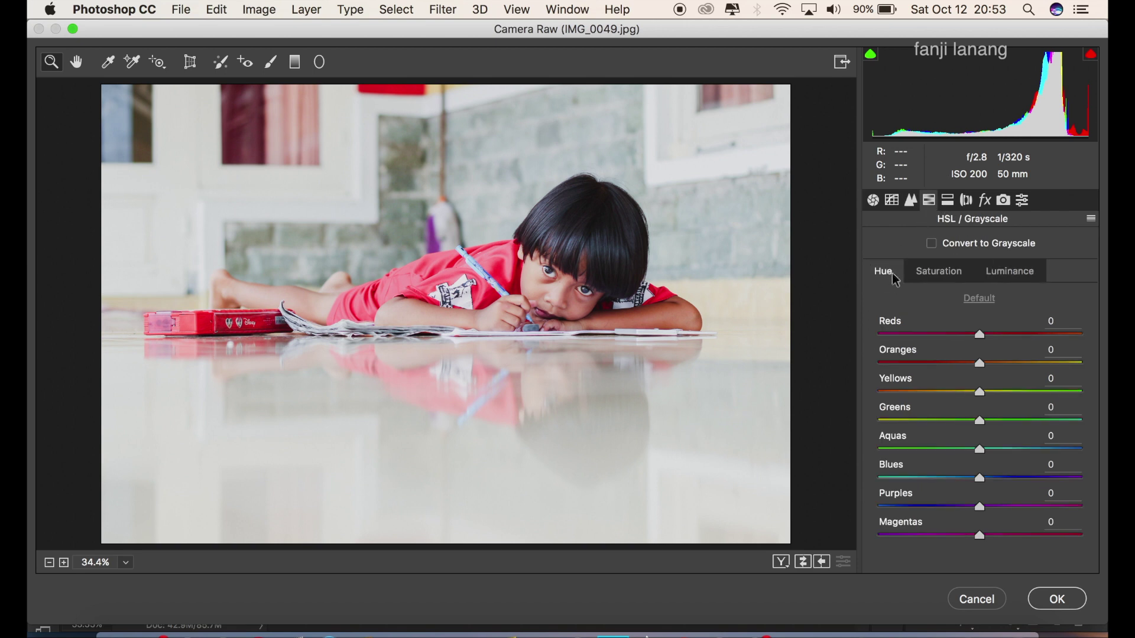
drag(981, 362, 989, 364)
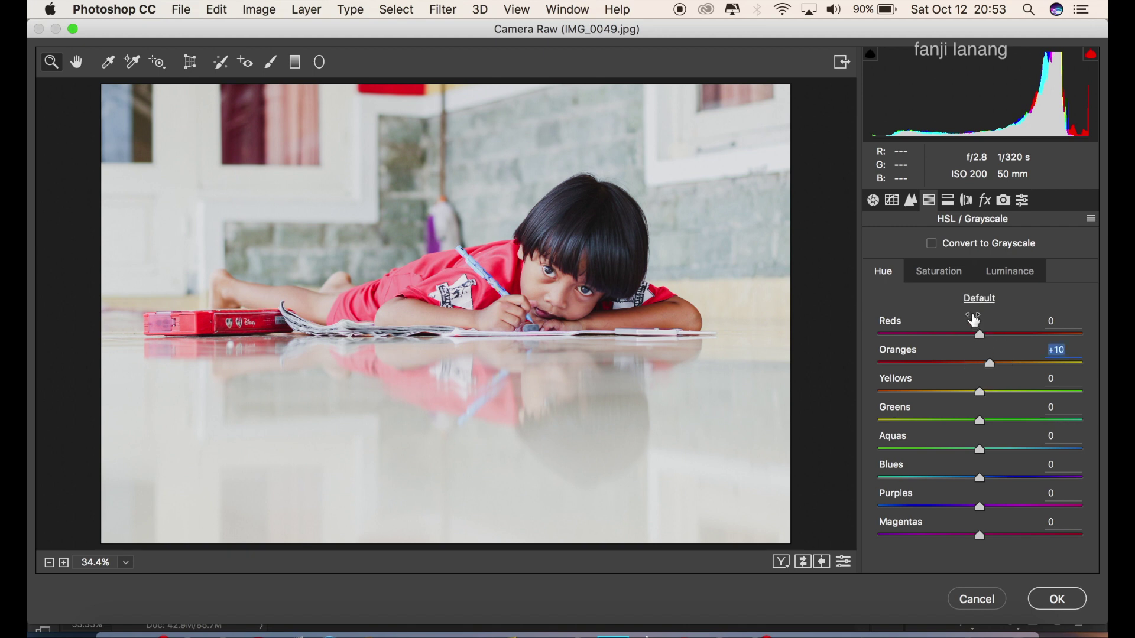
- Set the HSL saturation of yellows, greens and aquas to -100, and the luminance of reds to -10 and oranges to +25
click(951, 277)
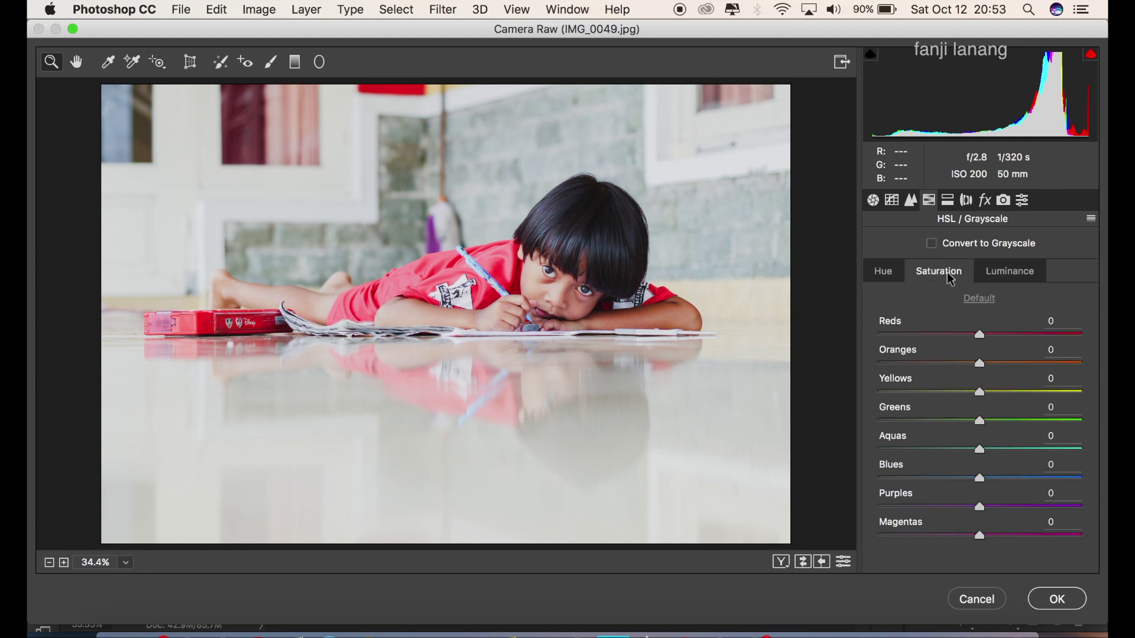
drag(933, 392, 866, 460)
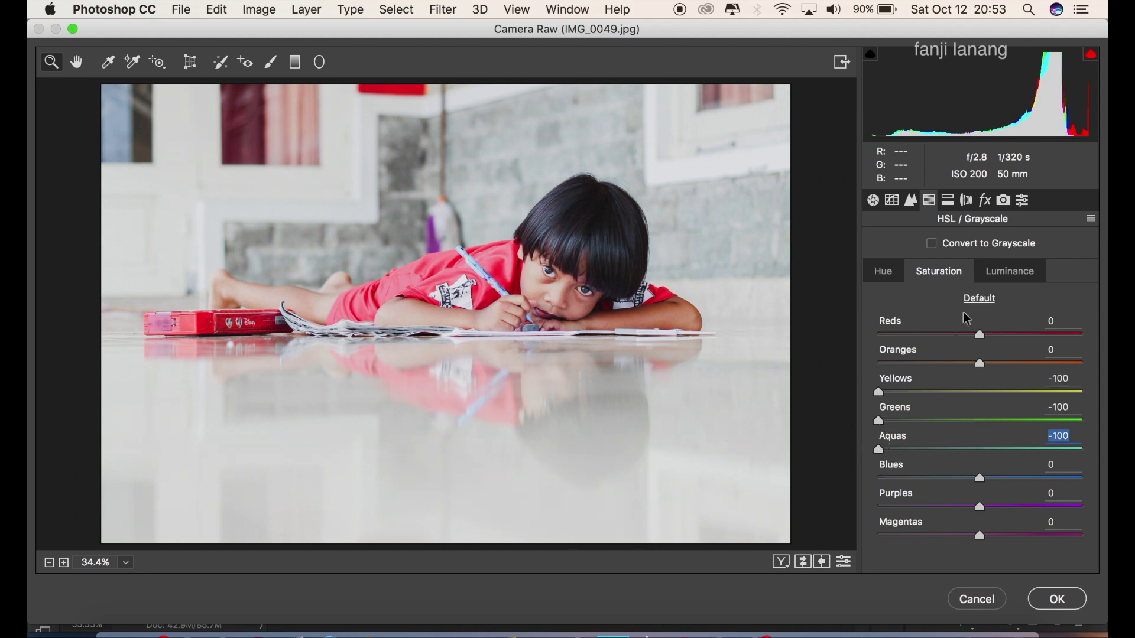
click(1003, 275)
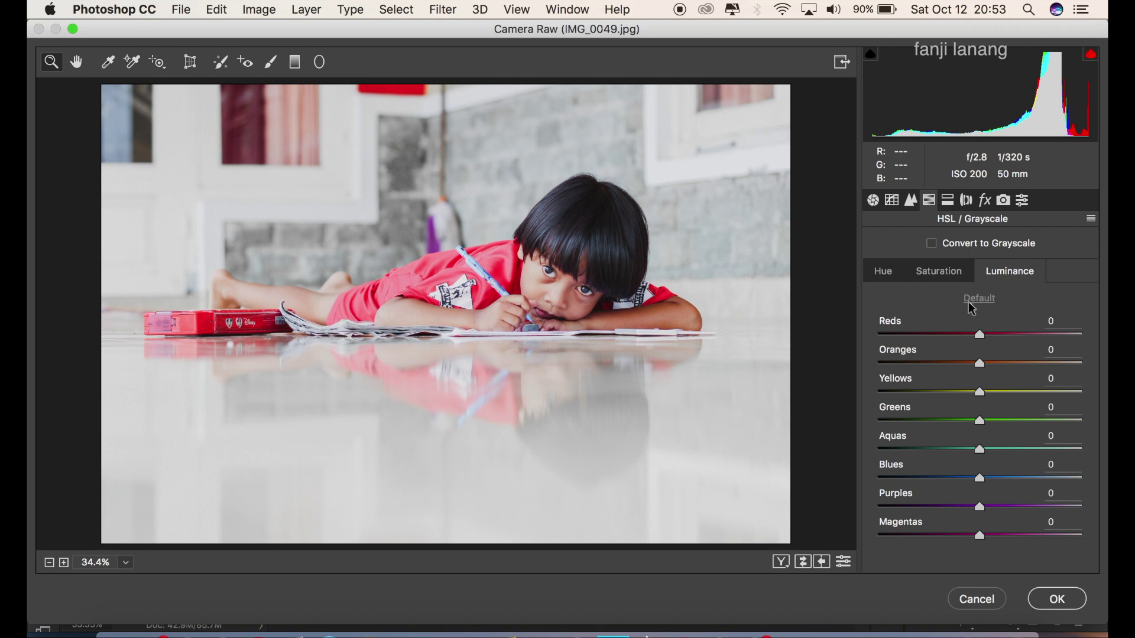
drag(976, 336, 1005, 363)
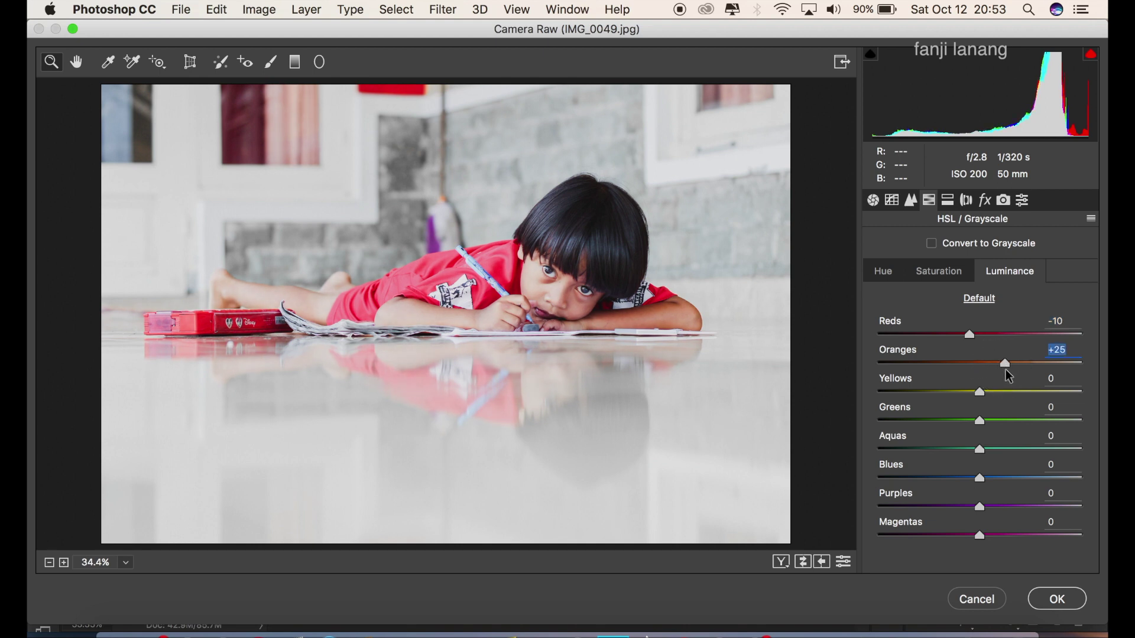
click(947, 201)
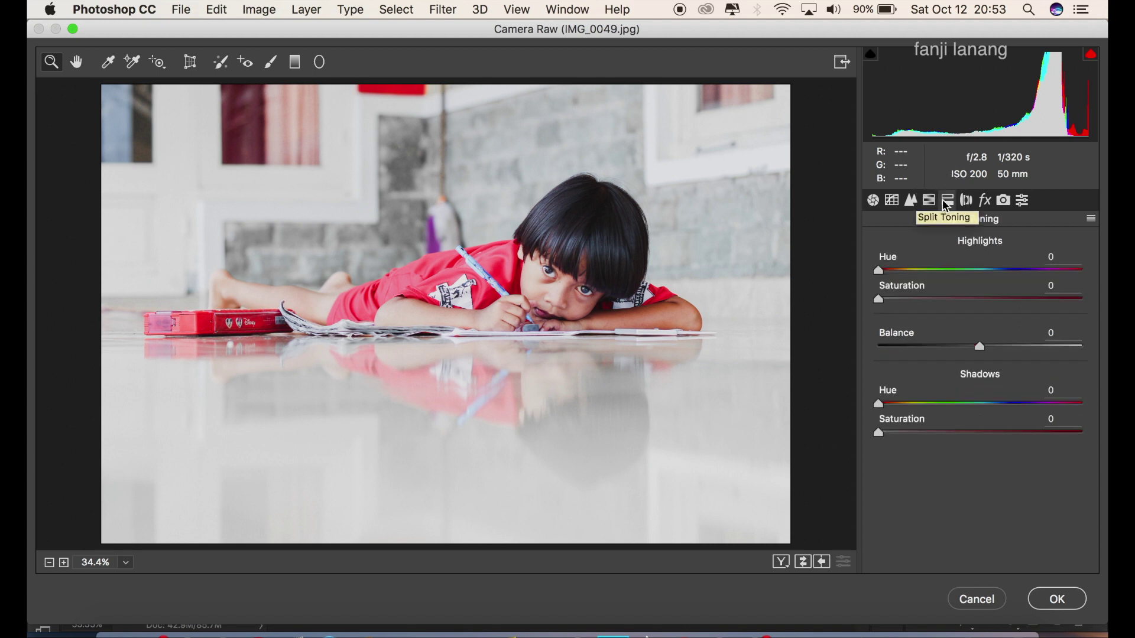
drag(879, 271, 900, 276)
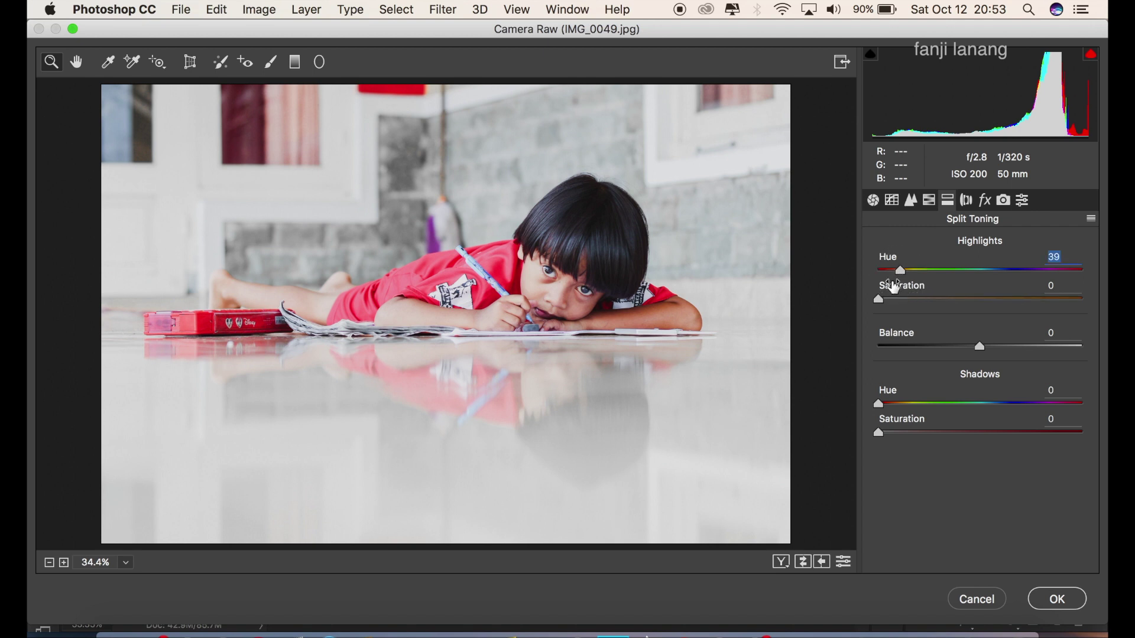
double_click(900, 270)
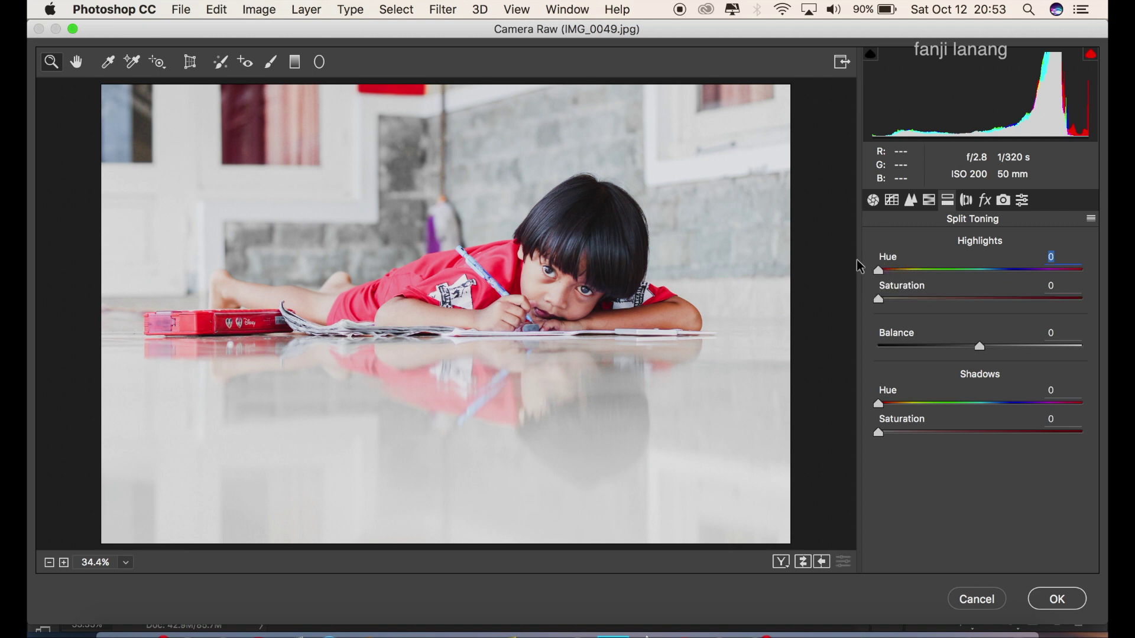
- In Camera Calibration, set the Red Primary hue to +50, the Green Primary hue to +50 and the Green Primary saturation to -5
click(965, 200)
click(983, 202)
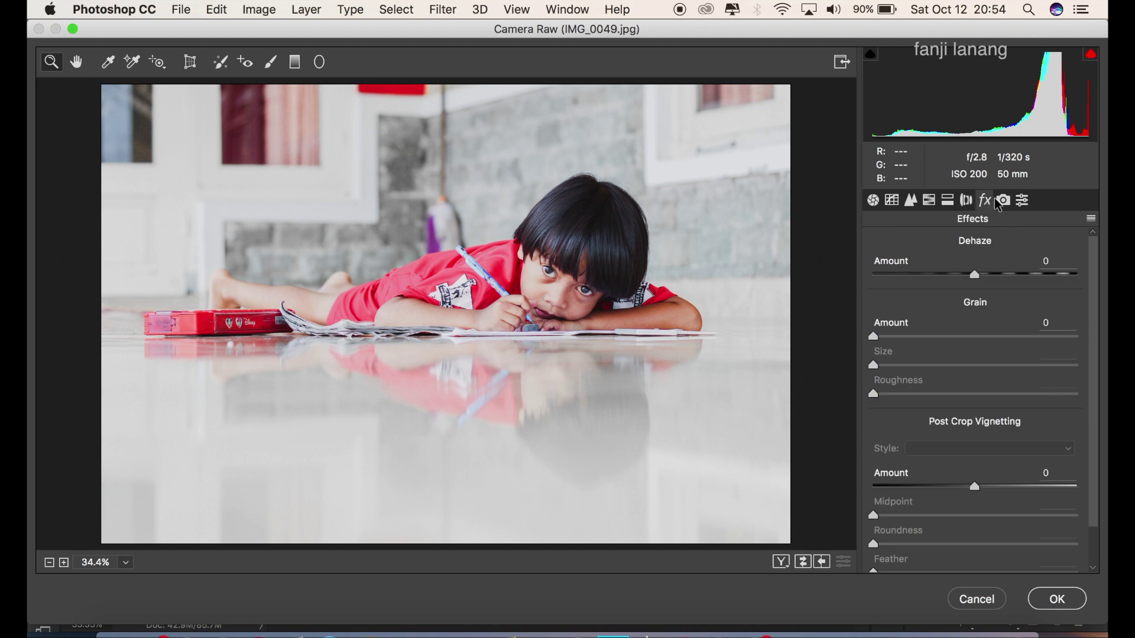
click(1003, 201)
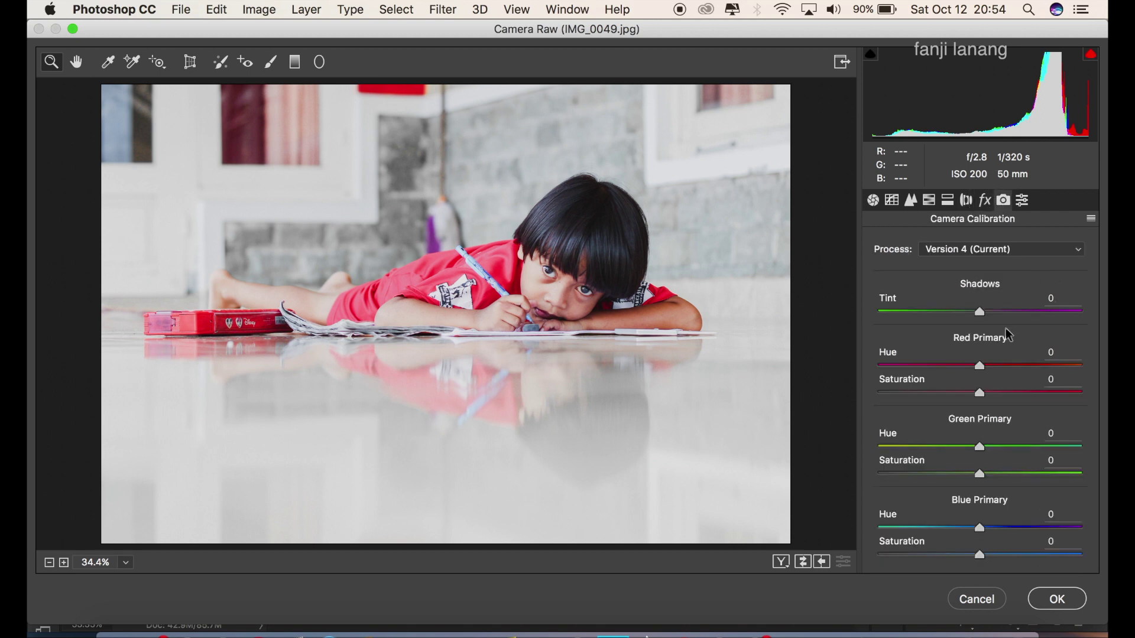
drag(1015, 365, 1025, 387)
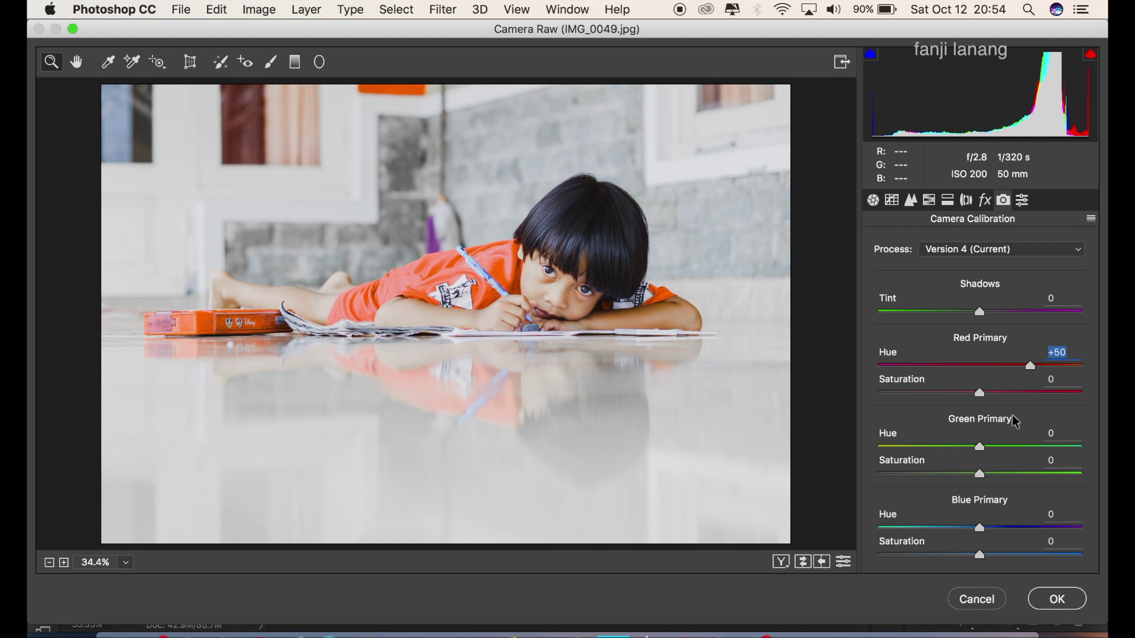
drag(1022, 450, 1032, 462)
click(1051, 463)
text(-5)
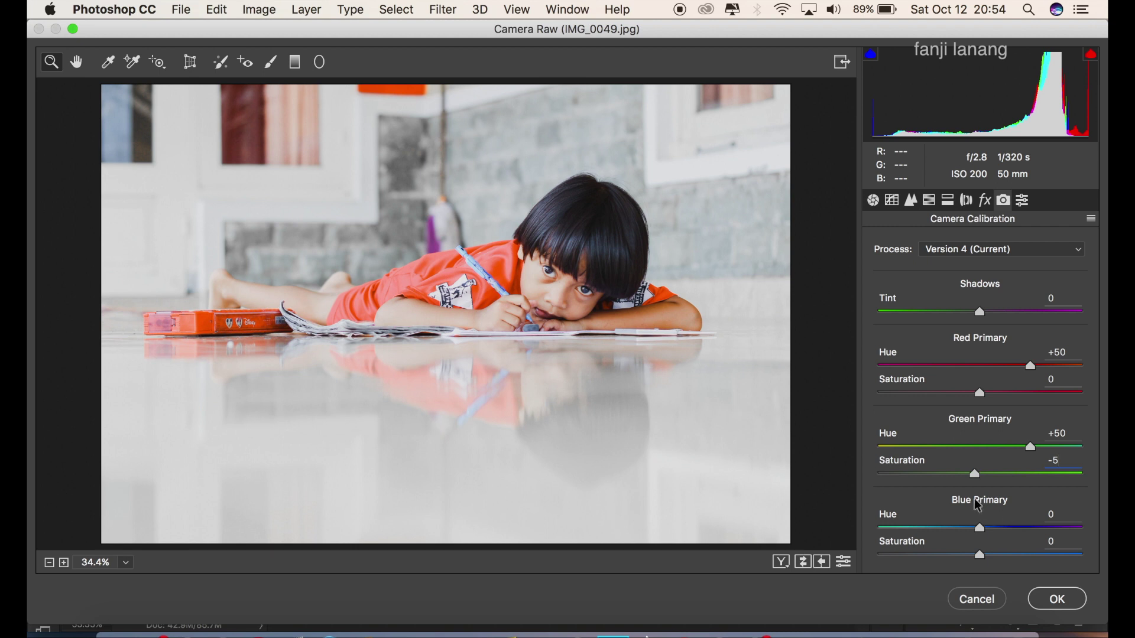
- Set the Blue Primary hue to -50 and apply the Camera Raw edits after comparing before and after views
click(939, 527)
drag(939, 530, 932, 542)
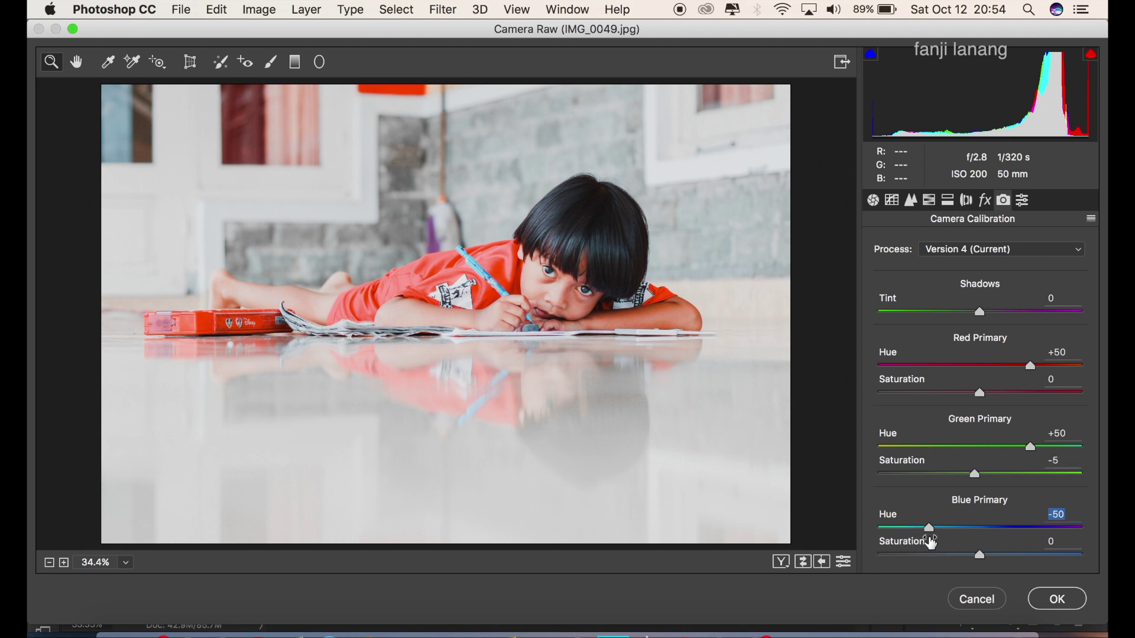
click(780, 562)
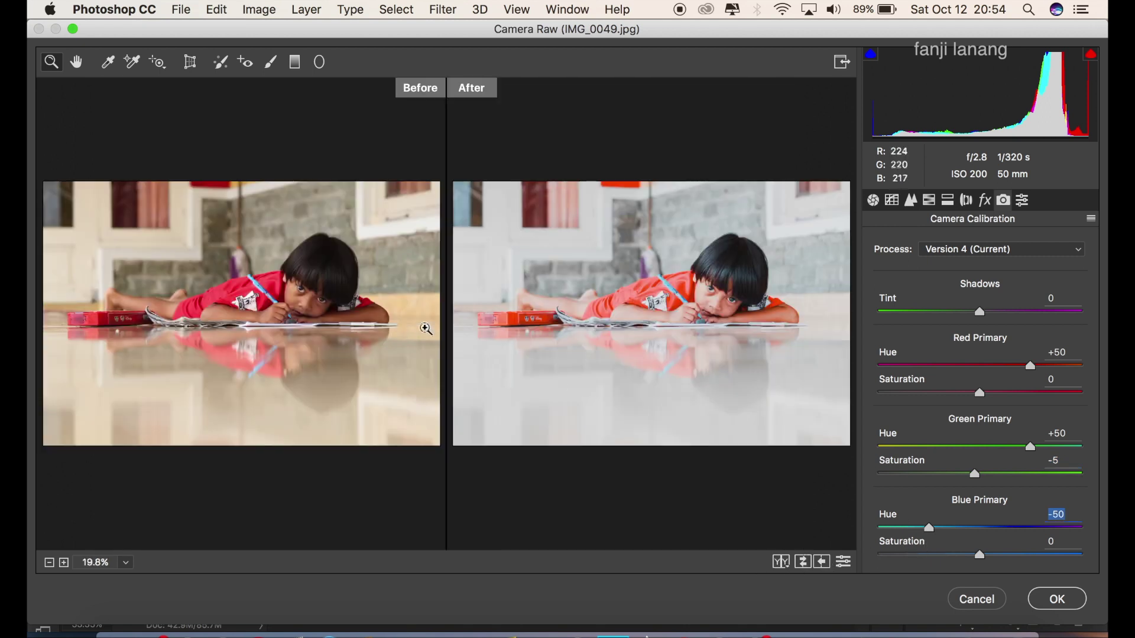
click(1061, 610)
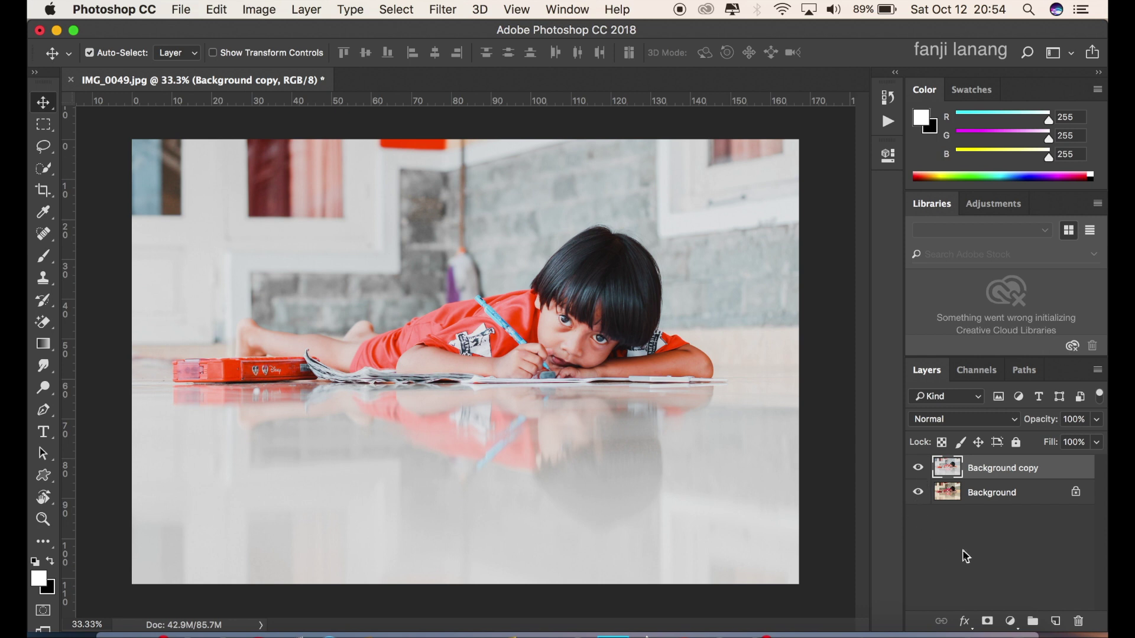
- Add a Selective Color adjustment layer above the Background copy with default settings and collapse its properties
click(1010, 621)
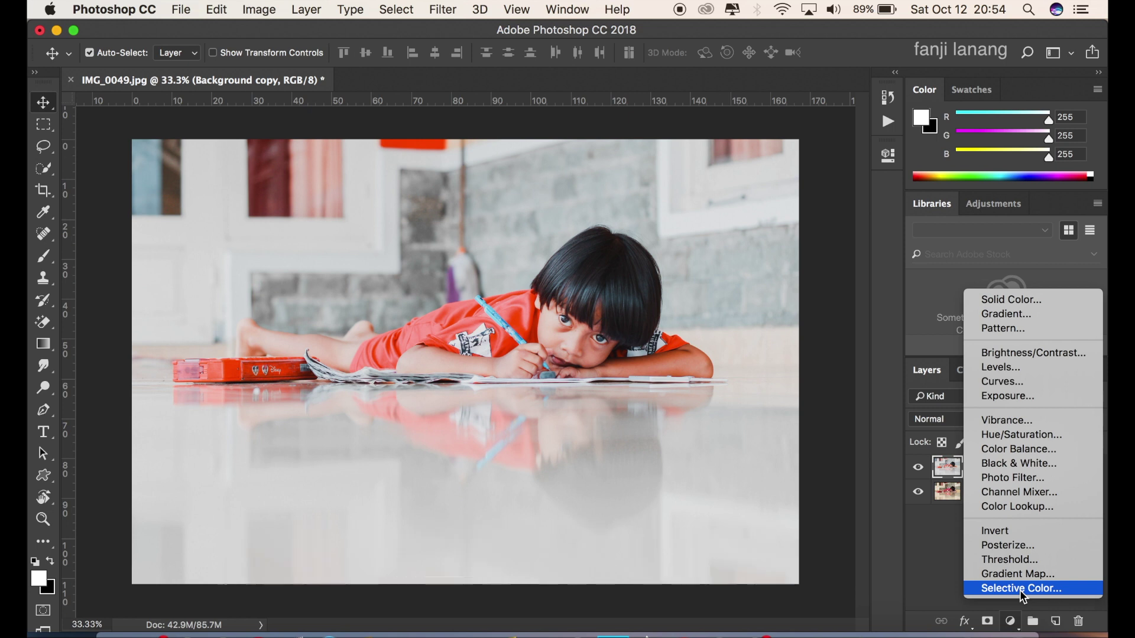
click(1019, 588)
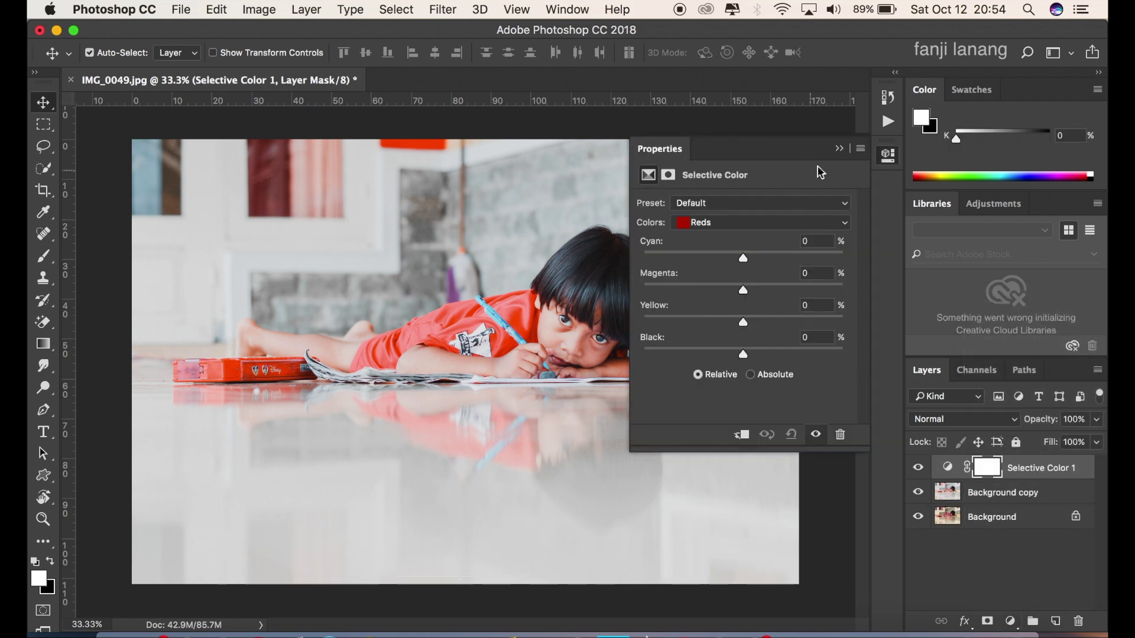
click(843, 148)
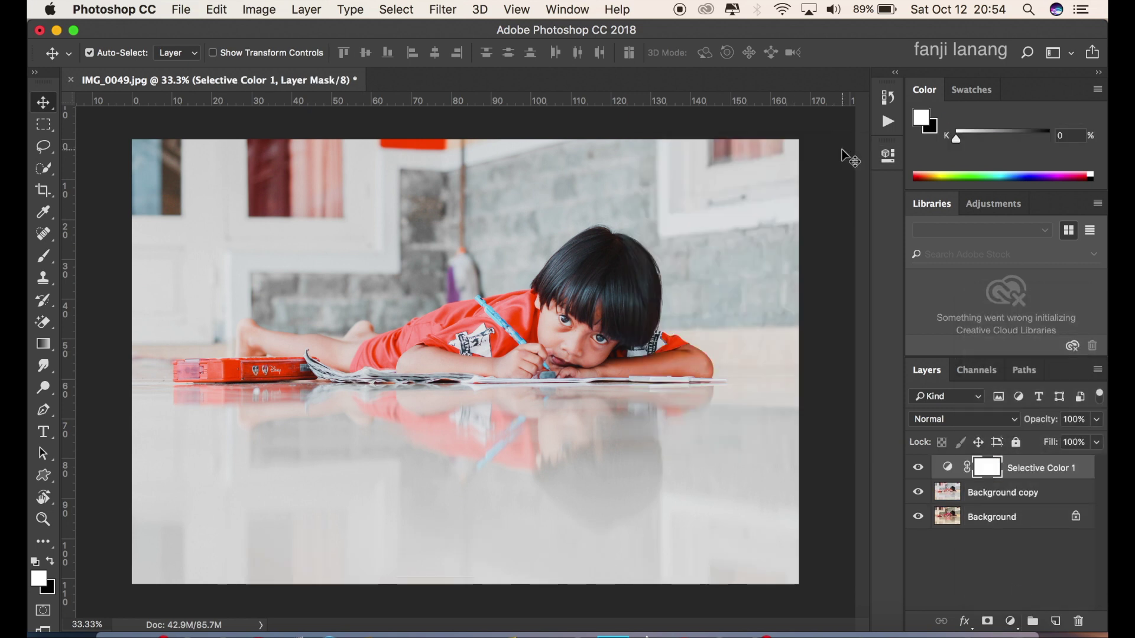
- Set the Selective Color adjustment layer's blend mode to Screen and its opacity to 30%
click(954, 418)
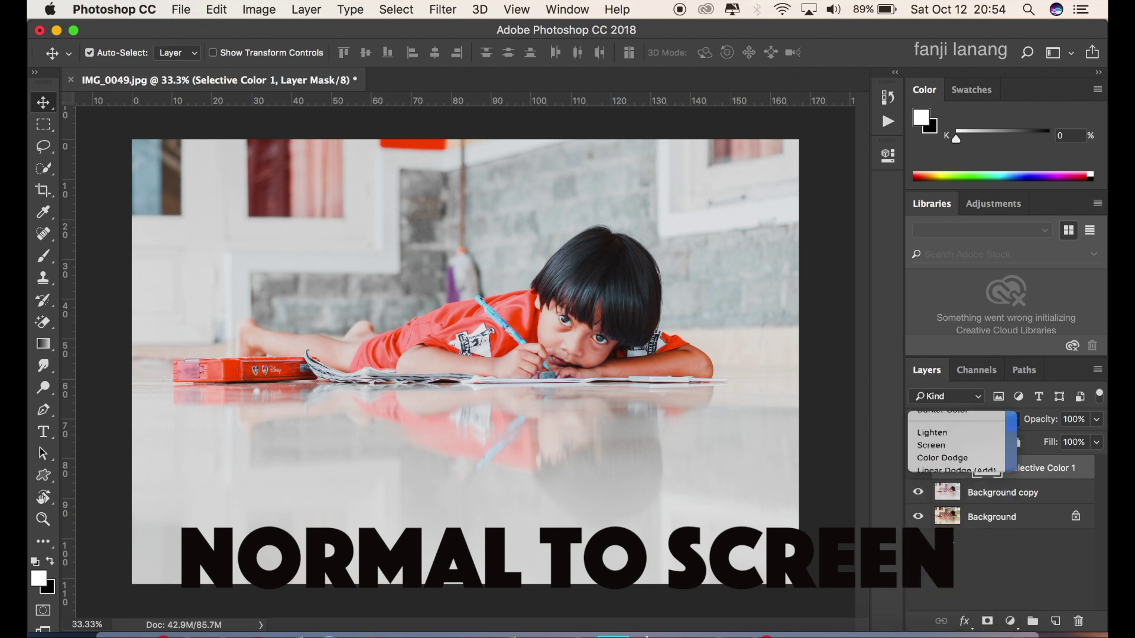
click(931, 445)
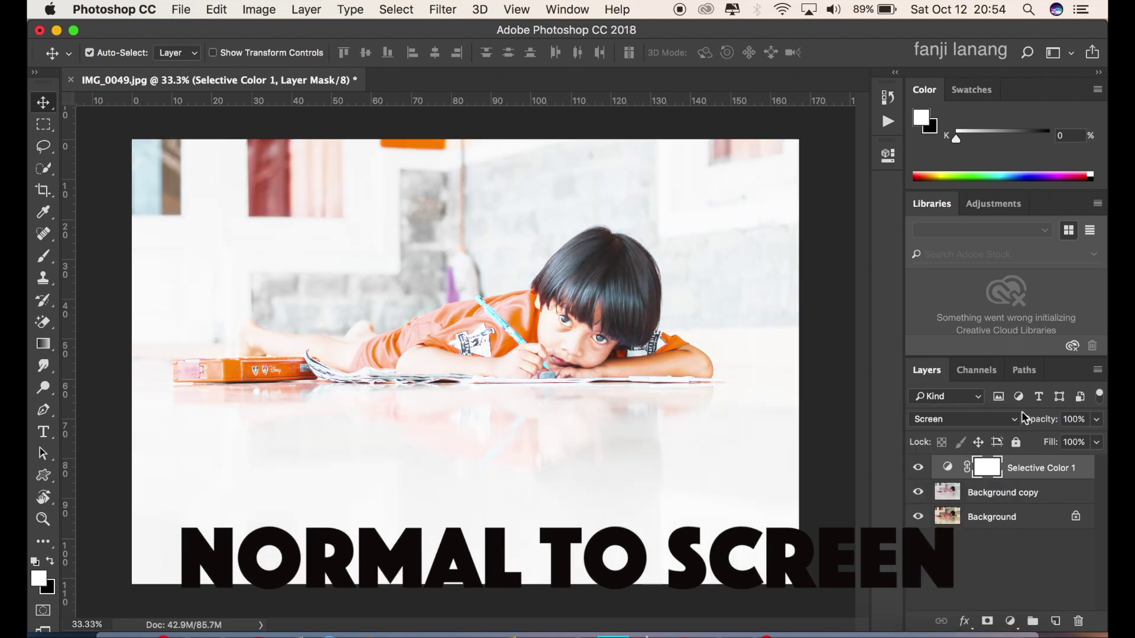
click(1085, 421)
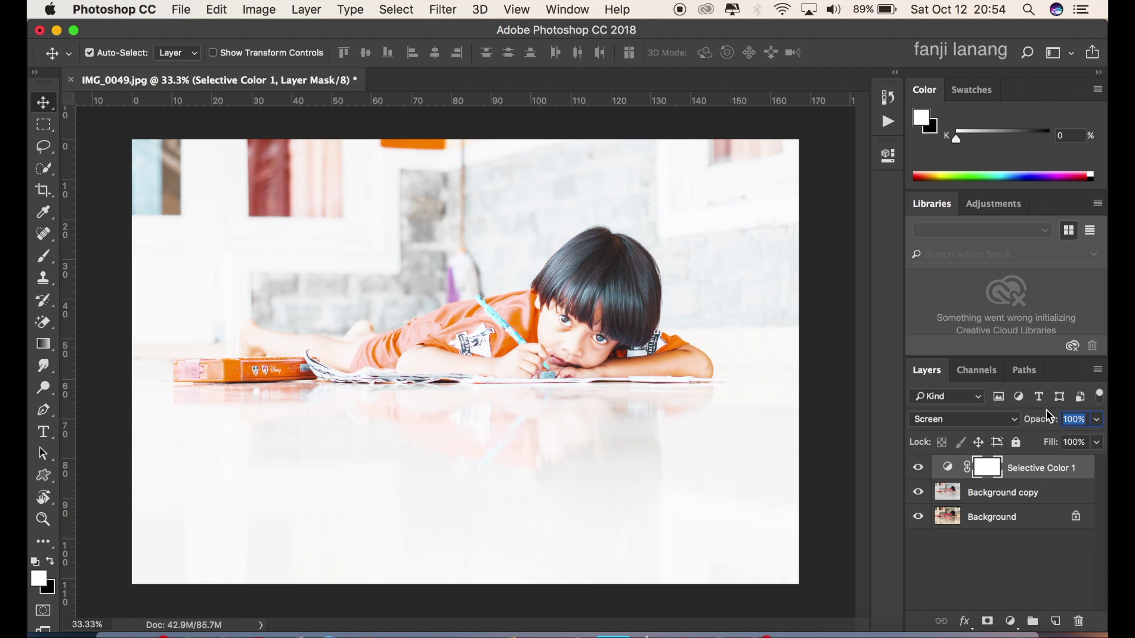
text(30)
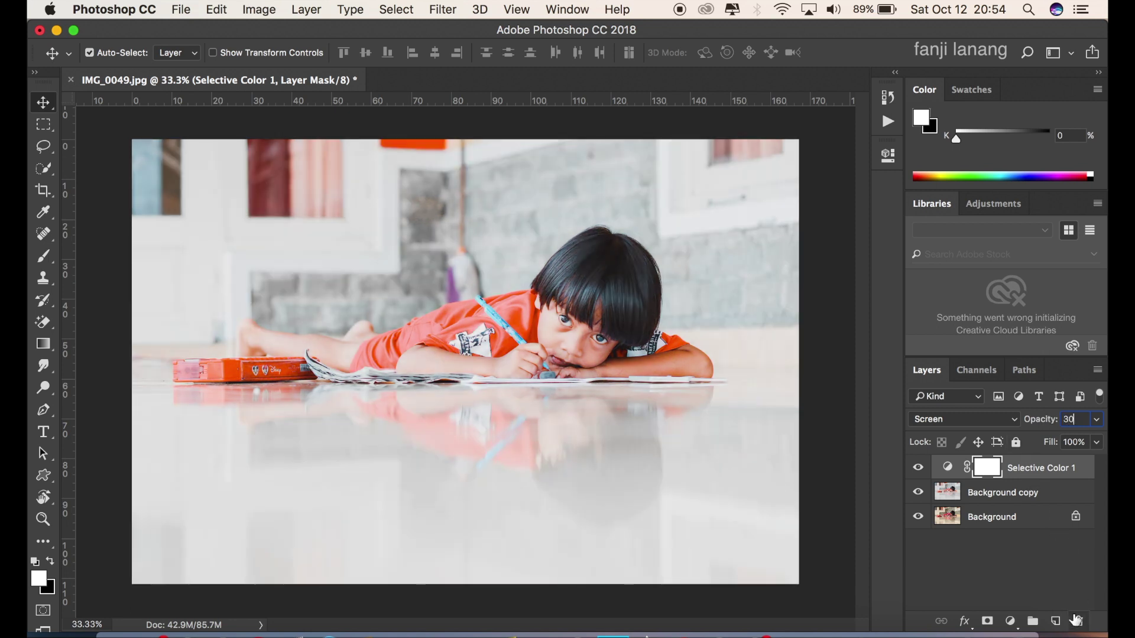
- Add a new empty layer on top and stamp the 600 px signature brush in black at the photo's lower-left corner
click(1055, 620)
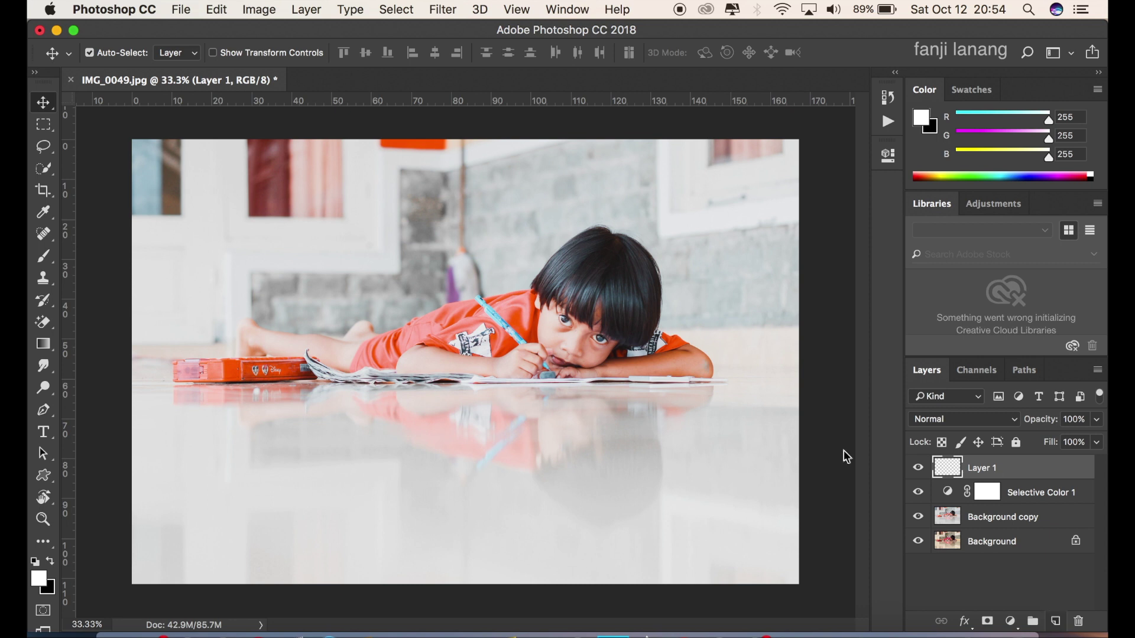
click(42, 257)
click(102, 53)
click(59, 177)
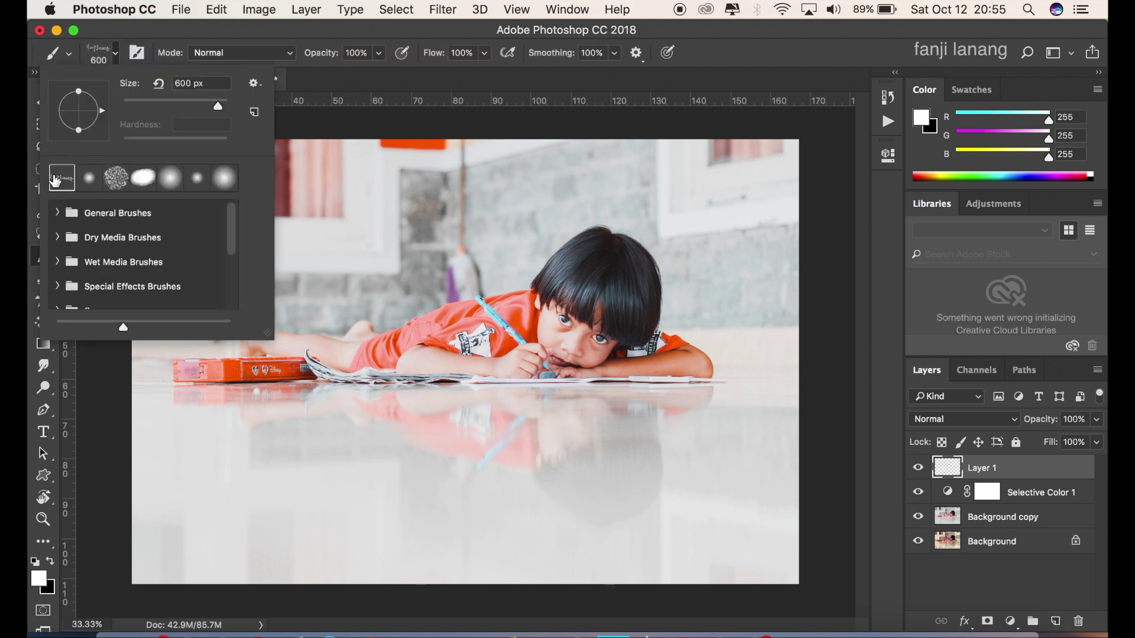
click(805, 50)
click(50, 560)
click(189, 552)
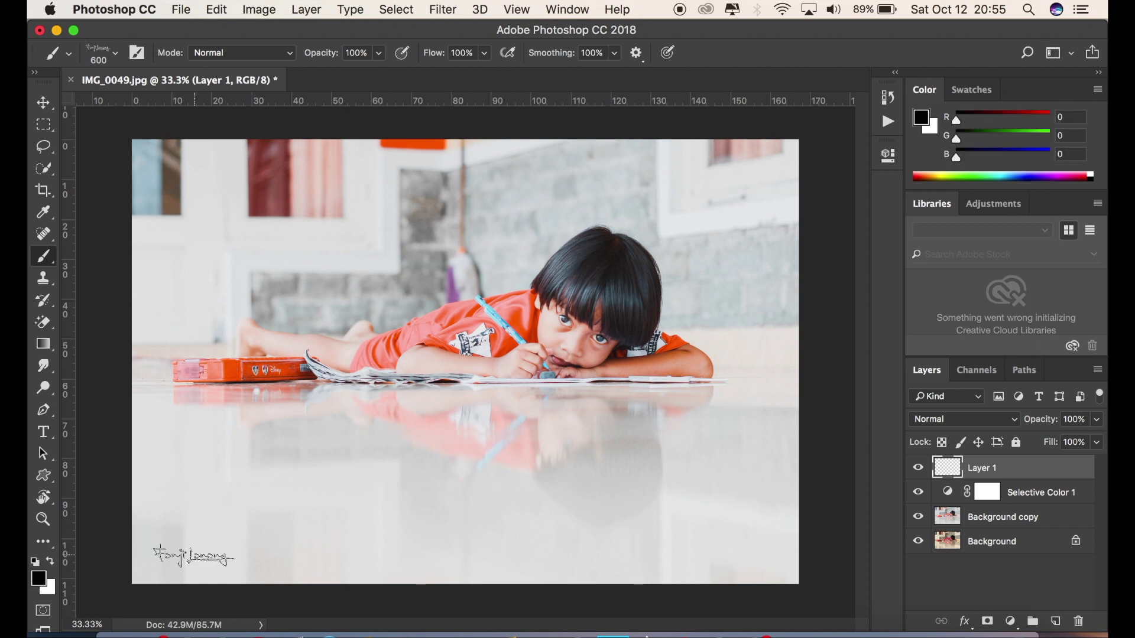